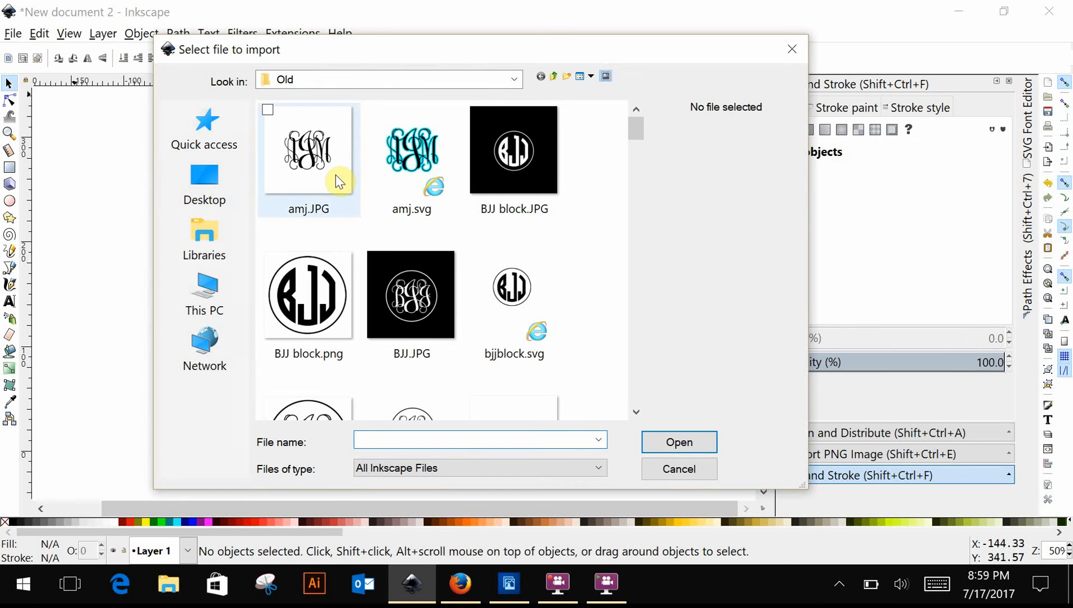
# - Import the image file amj.JPG from the Old folder into the document
pyautogui.click(335, 174)
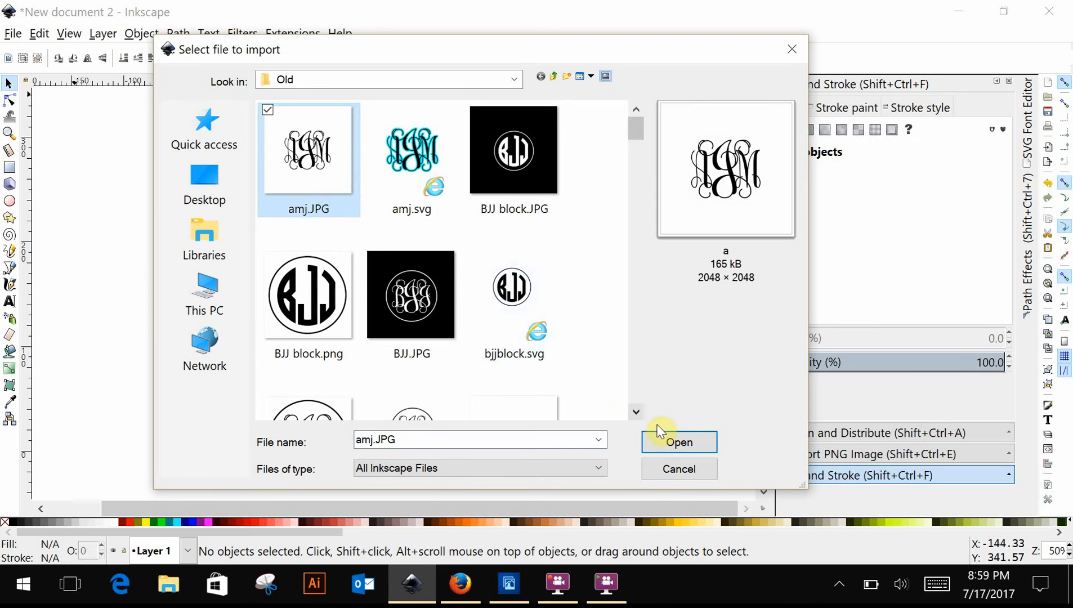
pyautogui.click(707, 442)
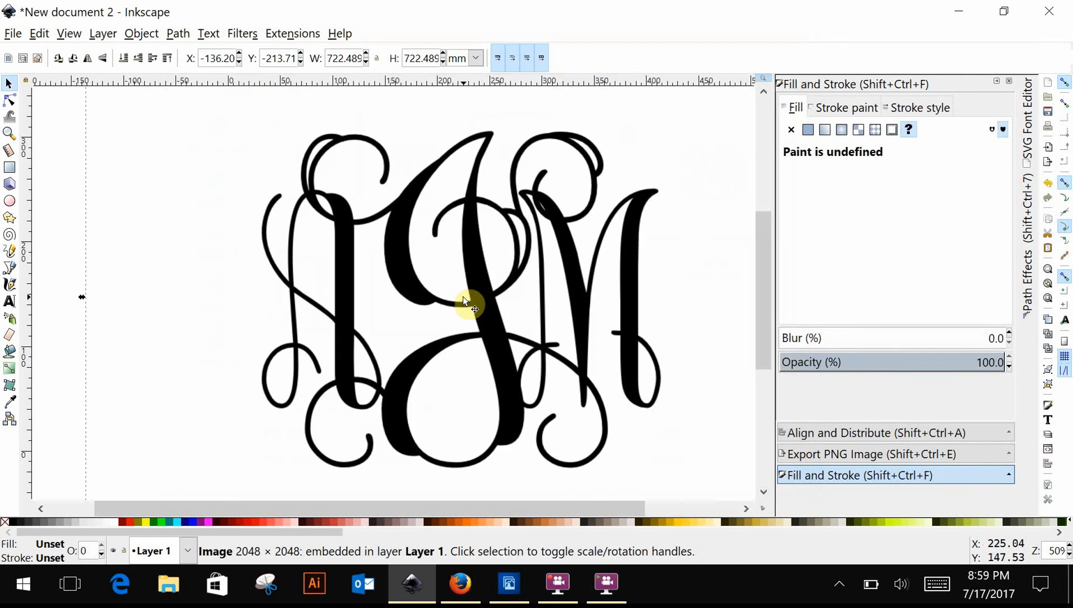
# - Trace the imported monogram image to a path using Brightness cutoff, previewing it first, and close the tracing dialog
pyautogui.click(463, 297)
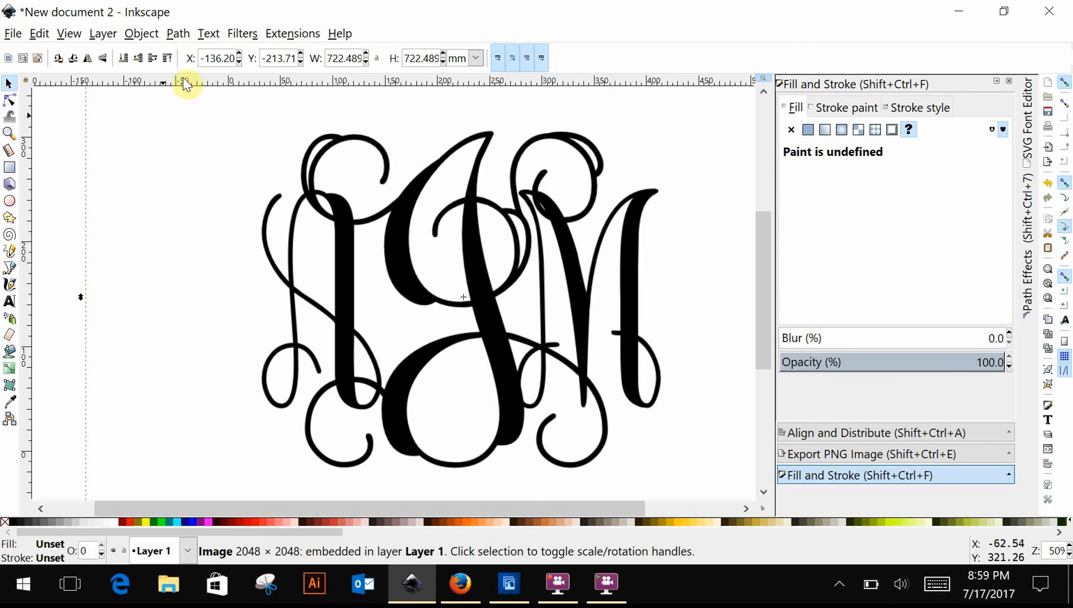
pyautogui.click(184, 34)
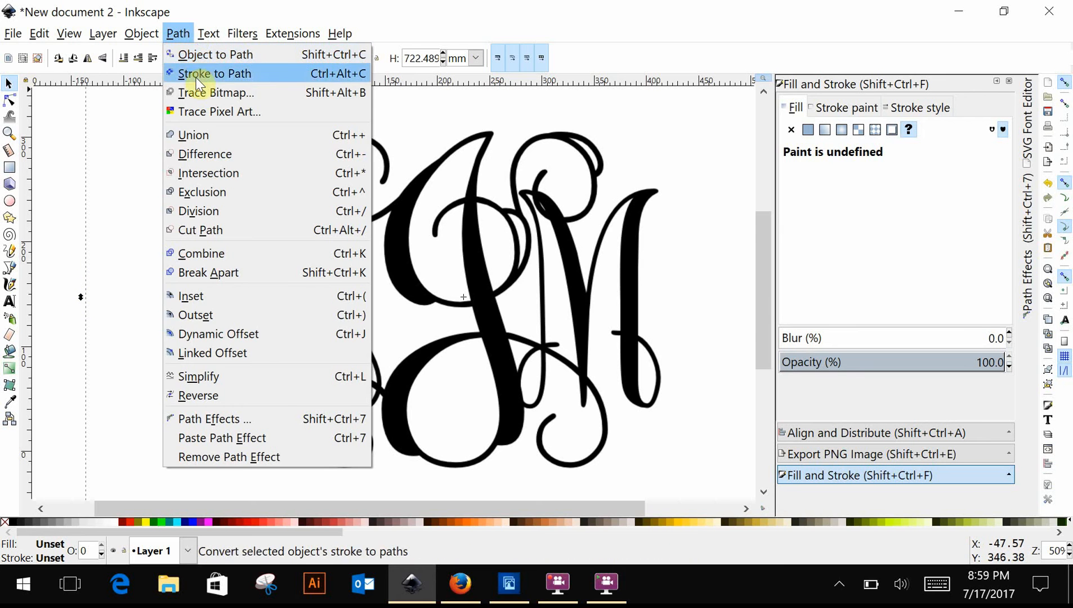
pyautogui.click(200, 92)
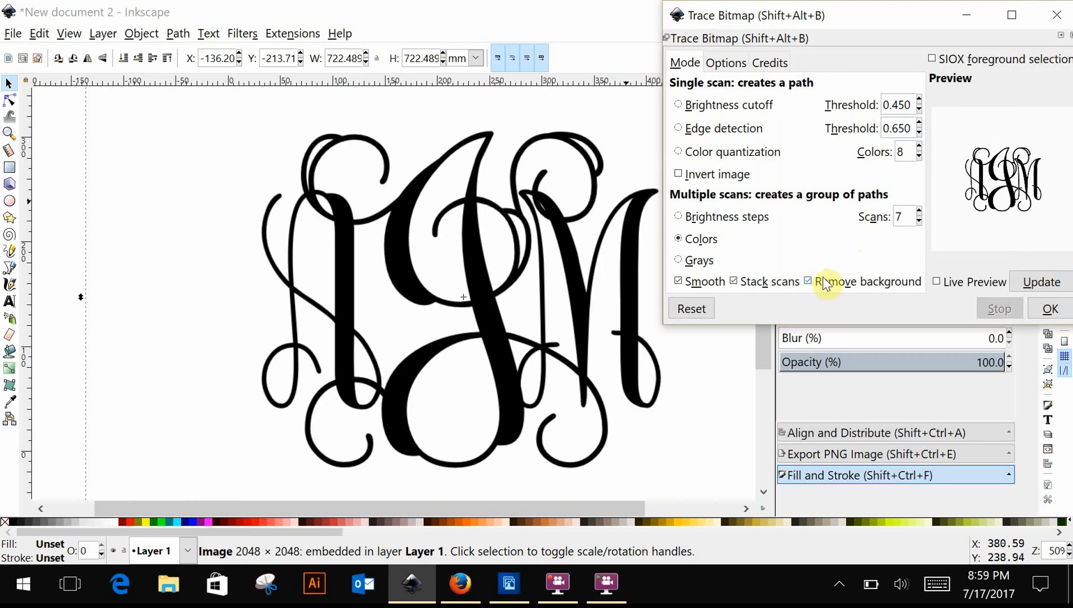
pyautogui.click(680, 105)
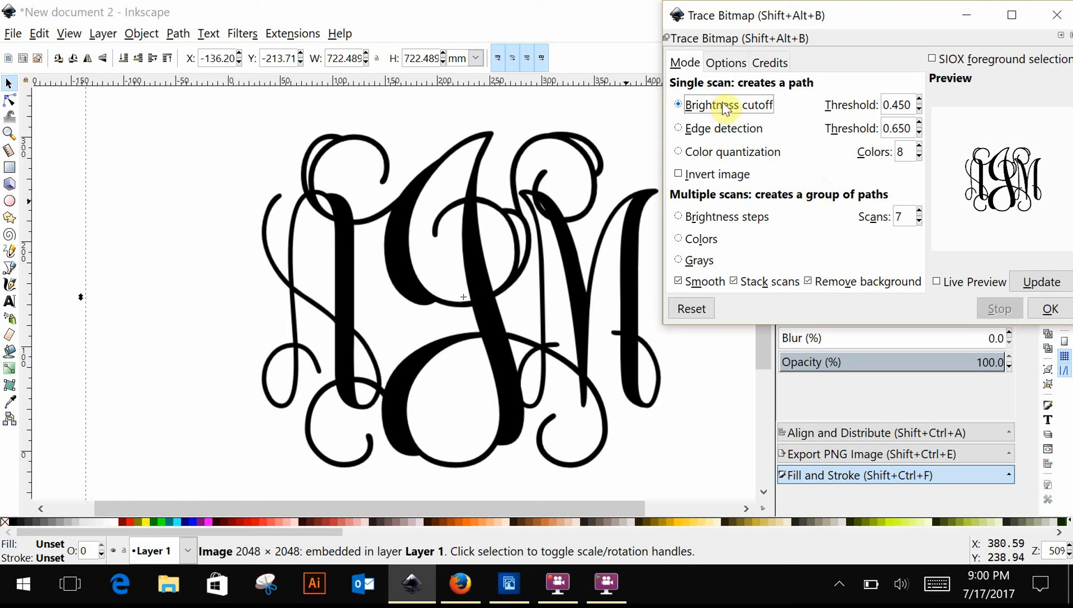
pyautogui.click(1043, 283)
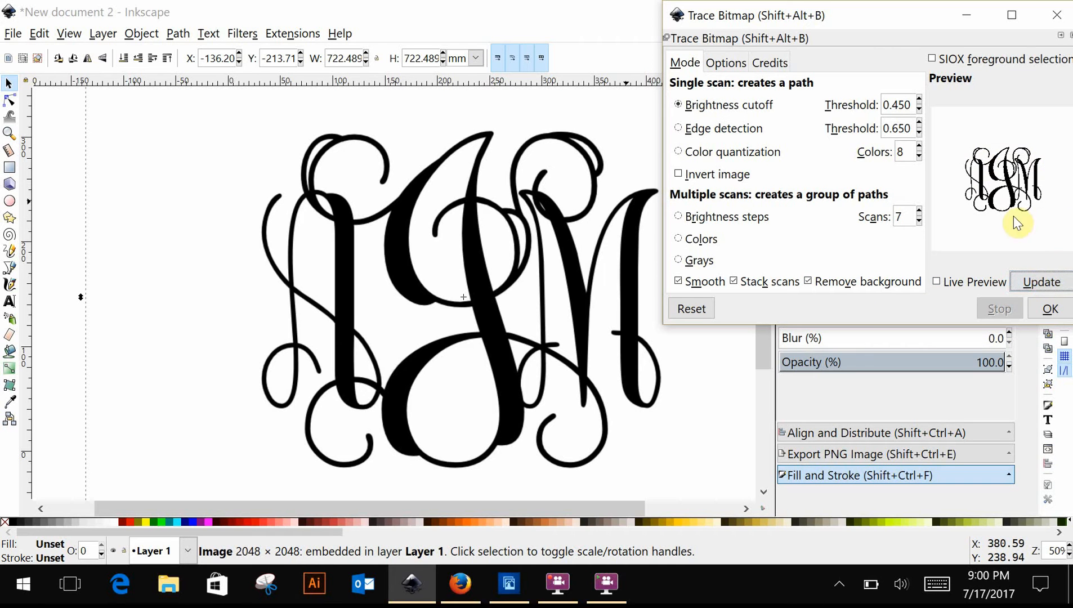
pyautogui.click(1050, 312)
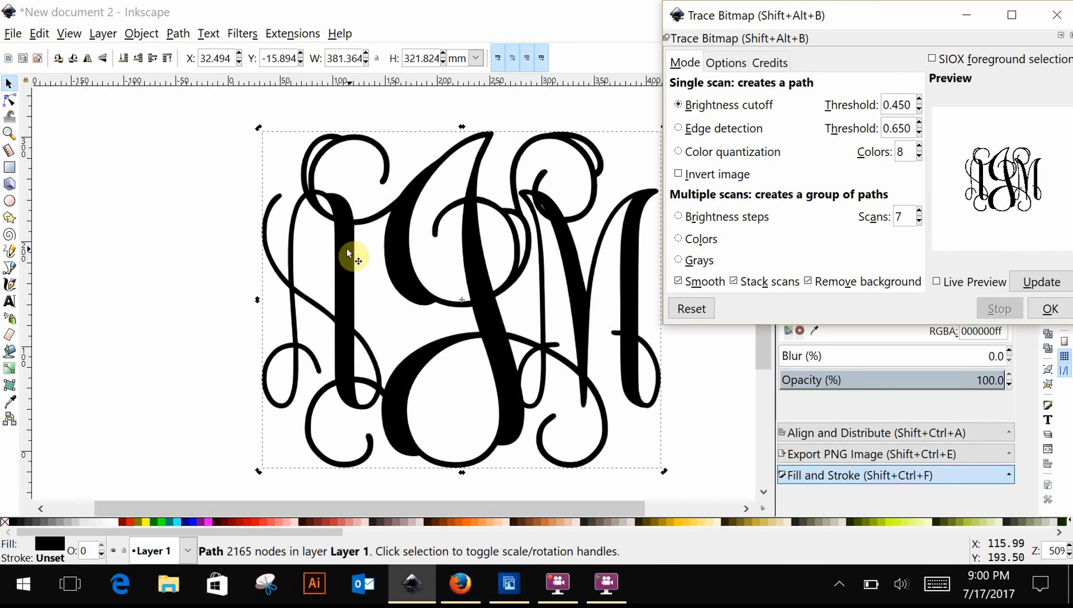
pyautogui.click(1057, 21)
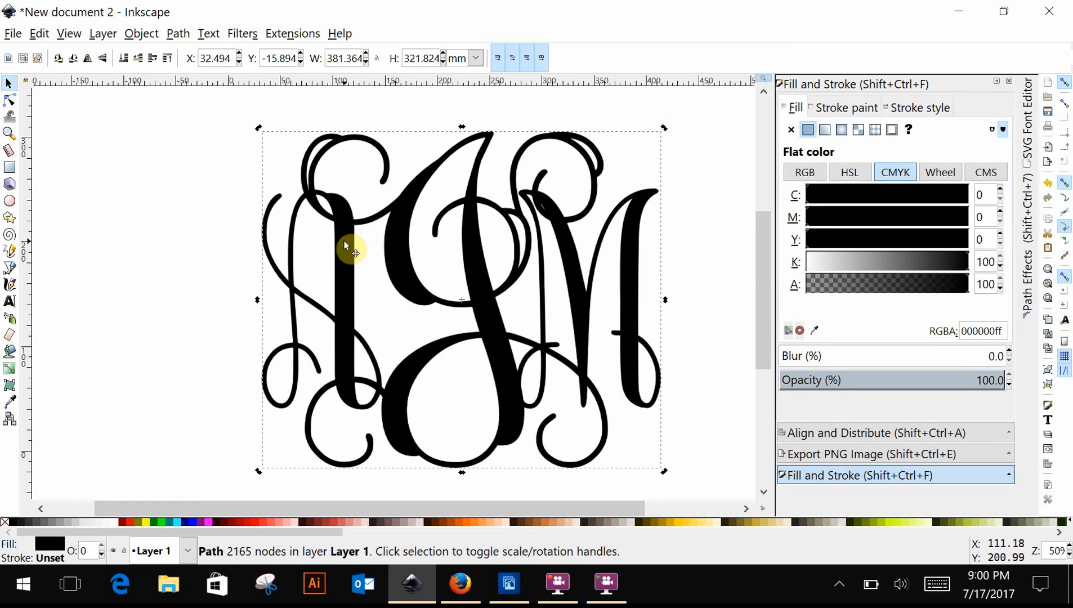
# - Move the traced monogram path aside and delete the original bitmap image underneath
pyautogui.moveTo(345, 242); pyautogui.dragTo(498, 243)
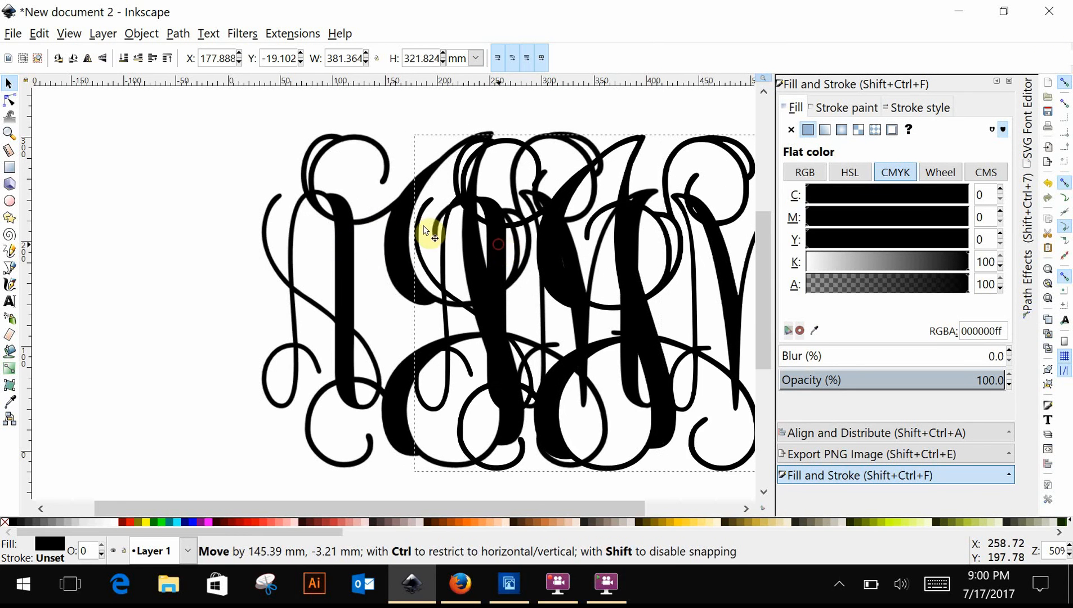
pyautogui.keyDown('alt'); pyautogui.click(339, 206); pyautogui.keyUp('alt')
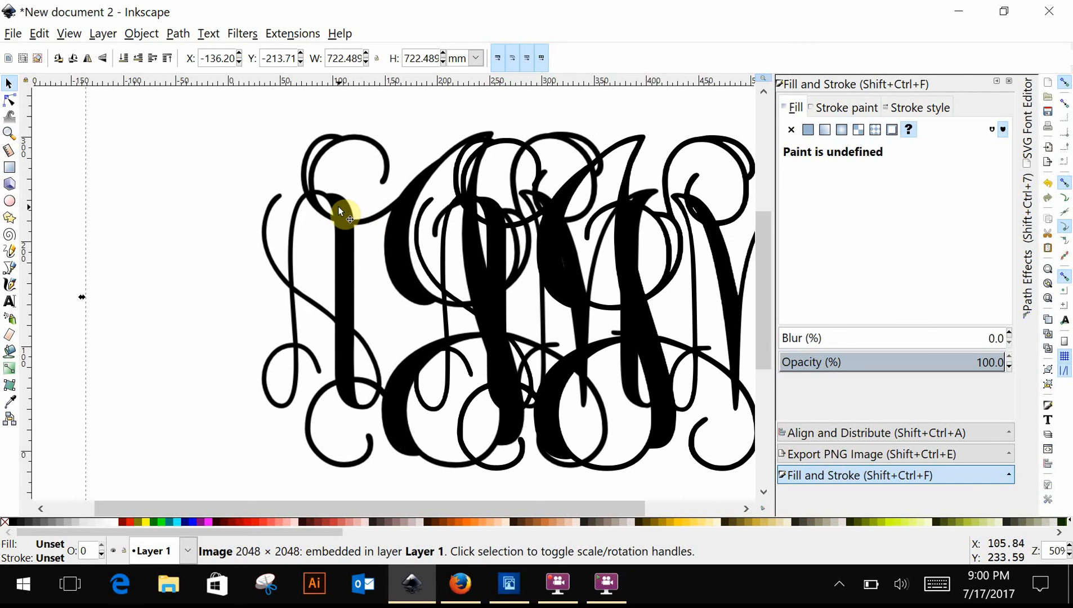
pyautogui.press('Delete')
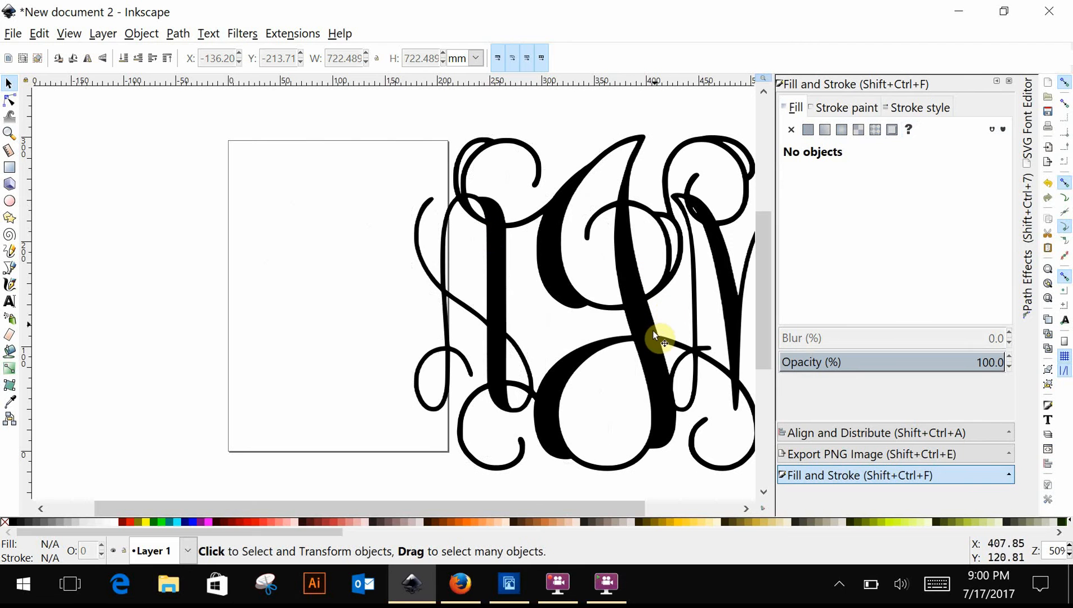
# - Scale the traced monogram proportionally to about 195 × 164 mm and position it in the middle of the page
pyautogui.moveTo(653, 336); pyautogui.dragTo(399, 327)
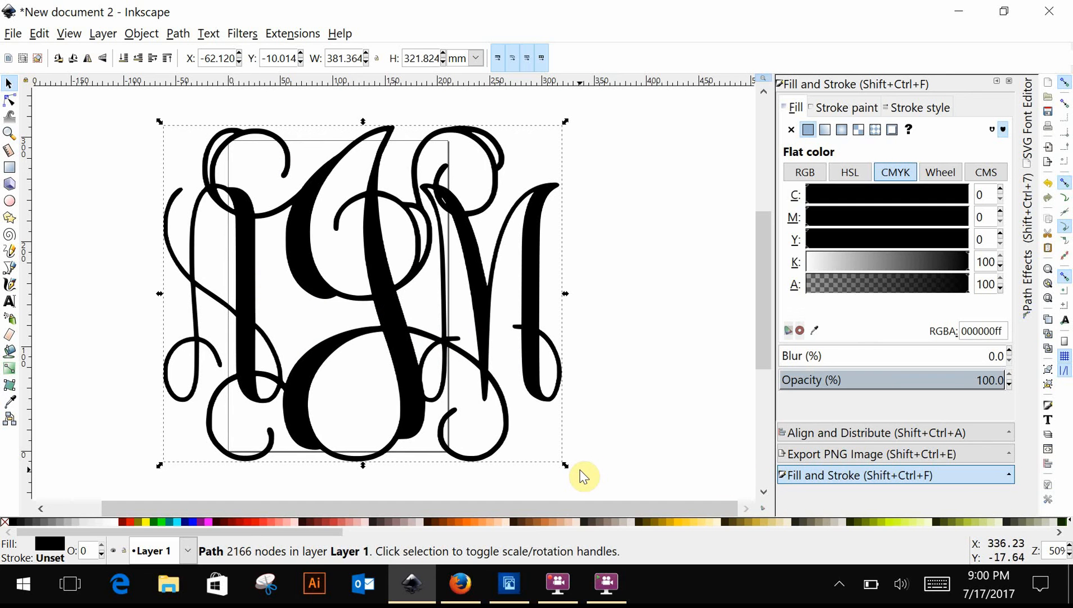
pyautogui.press('ctrl')
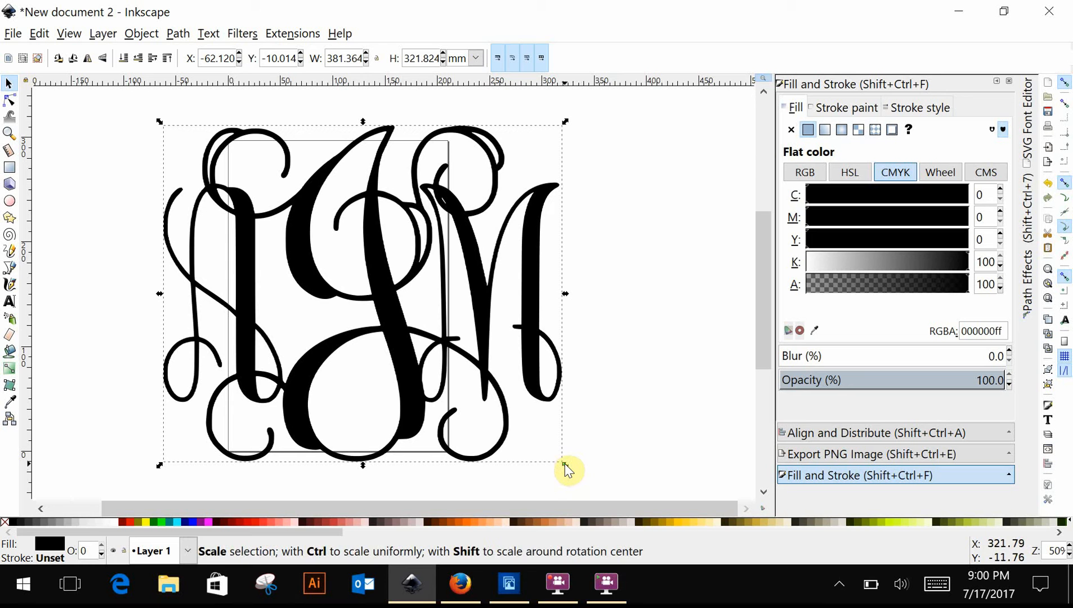
pyautogui.moveTo(565, 463); pyautogui.dragTo(369, 318)
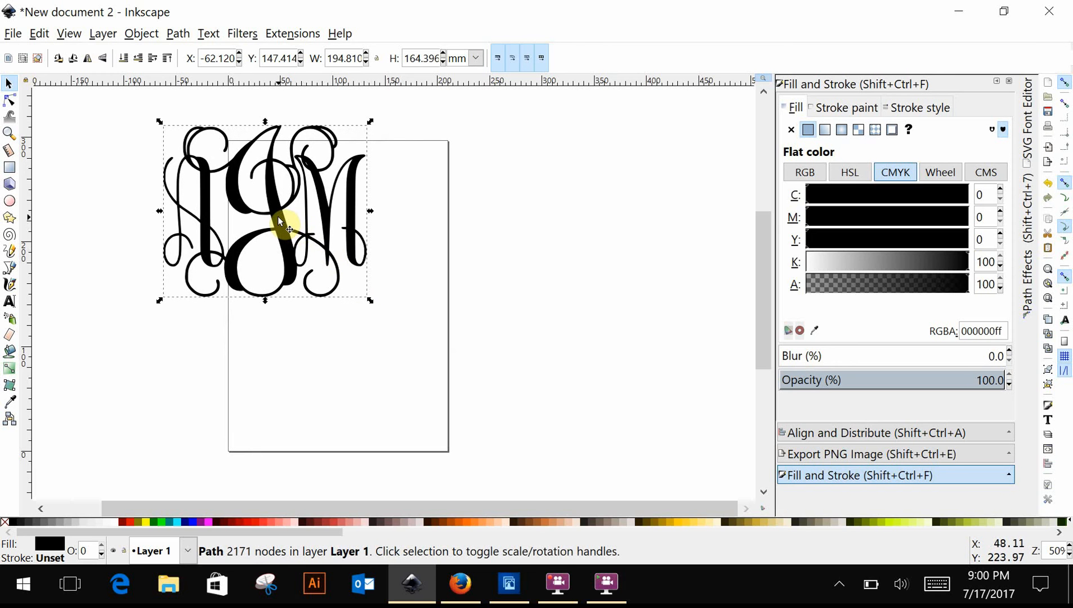
pyautogui.moveTo(278, 218); pyautogui.dragTo(353, 298)
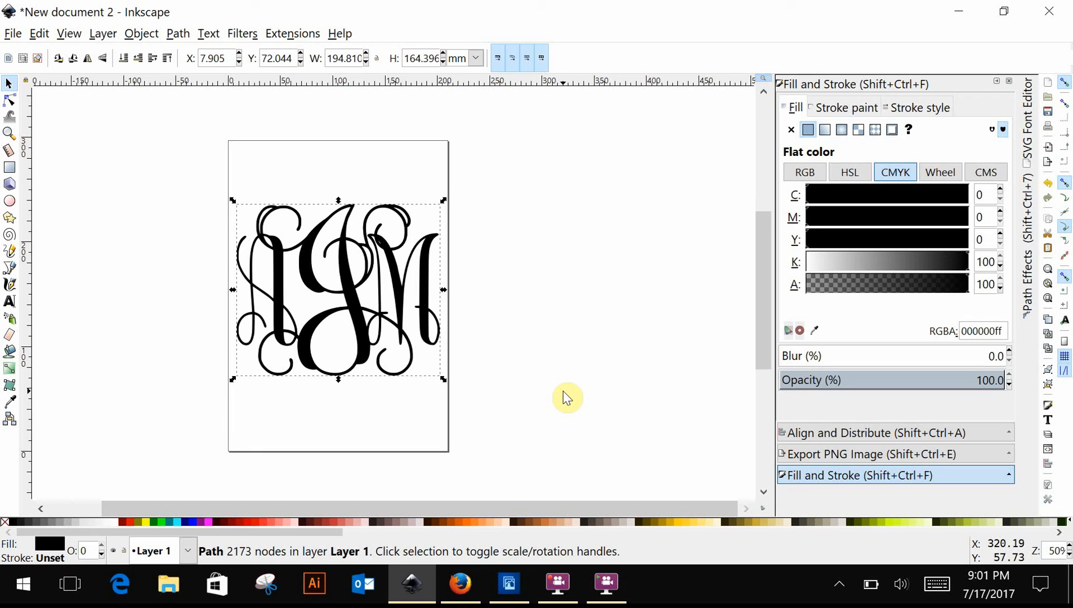
# - Duplicate the monogram, lower the copy to the bottom of the stack, and fill it with red ff0000
pyautogui.press('ctrl')
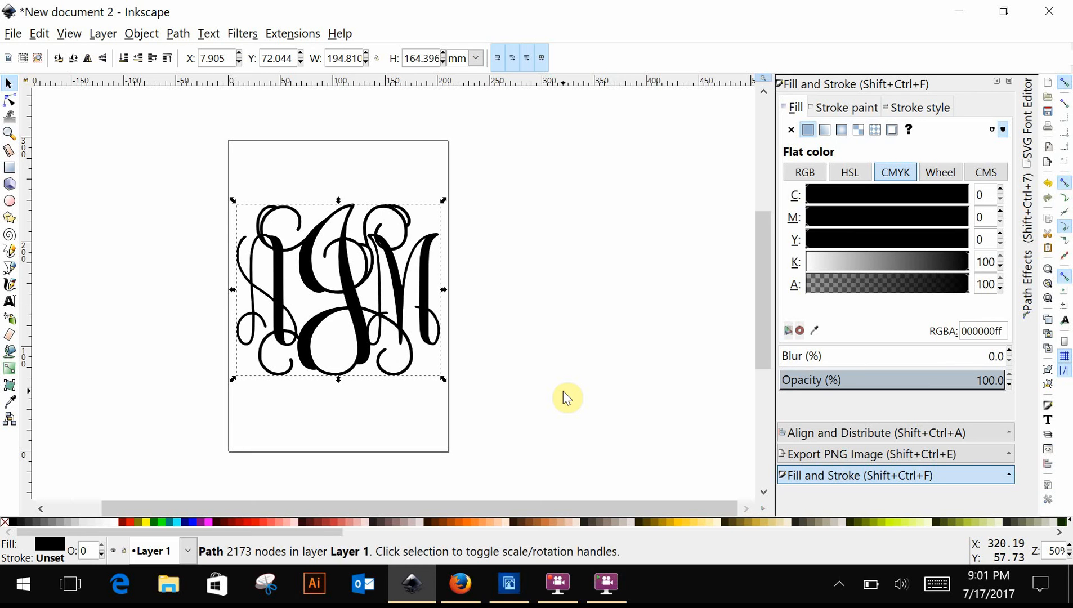
pyautogui.click(150, 35)
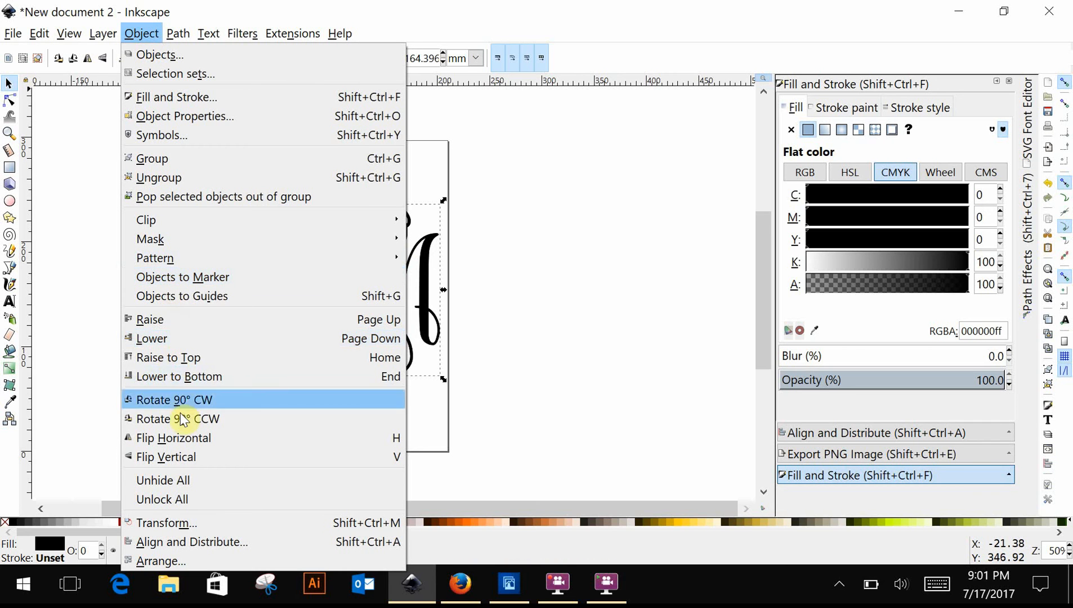
pyautogui.click(201, 377)
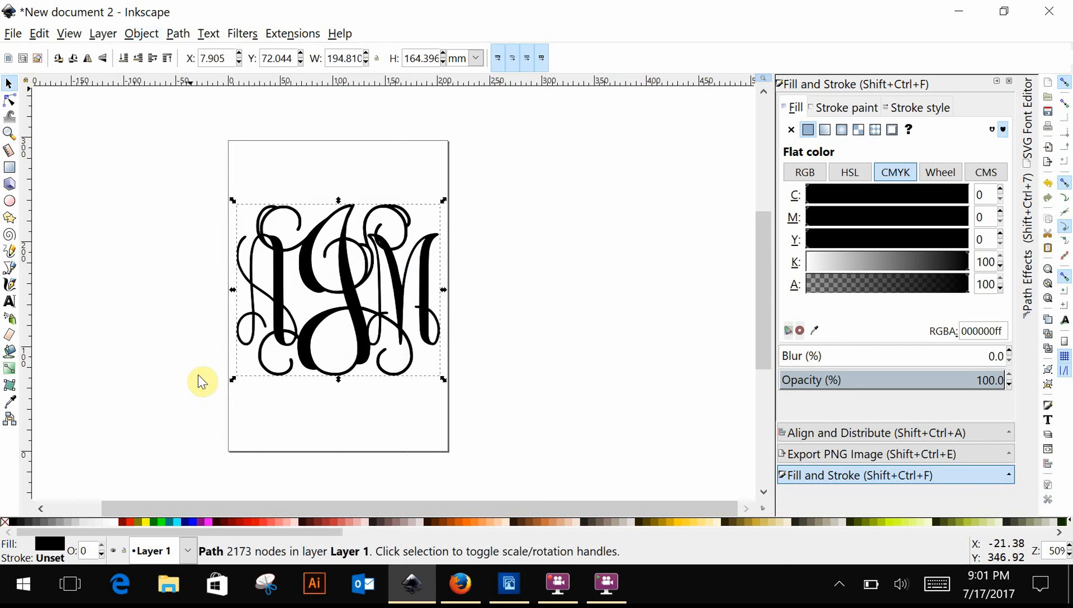
pyautogui.click(255, 523)
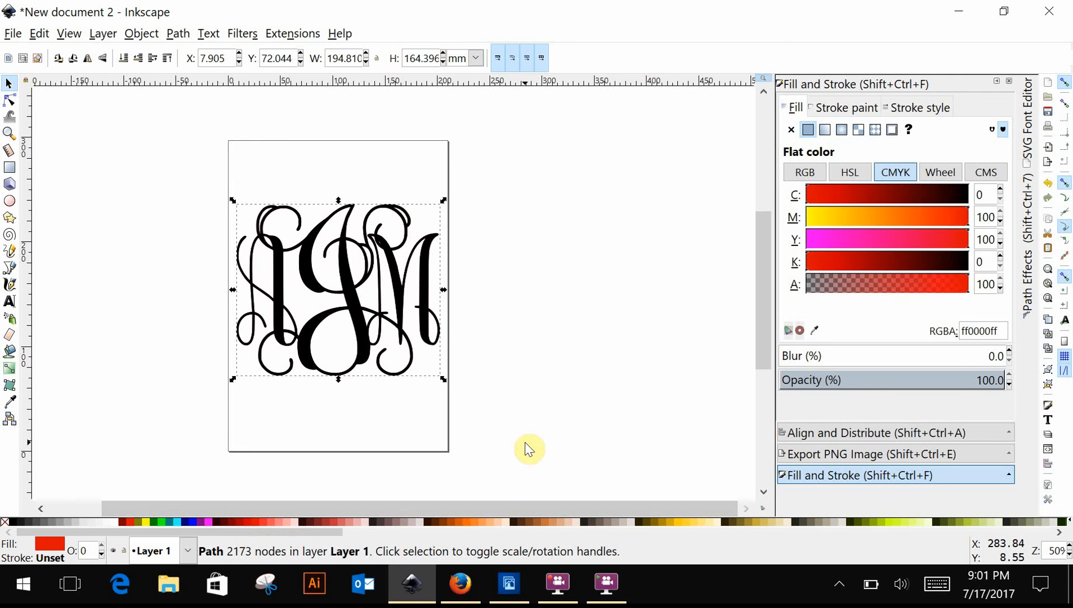
# - Outset the red copy twice to form a thick outline around the black monogram
pyautogui.press('ctrl')
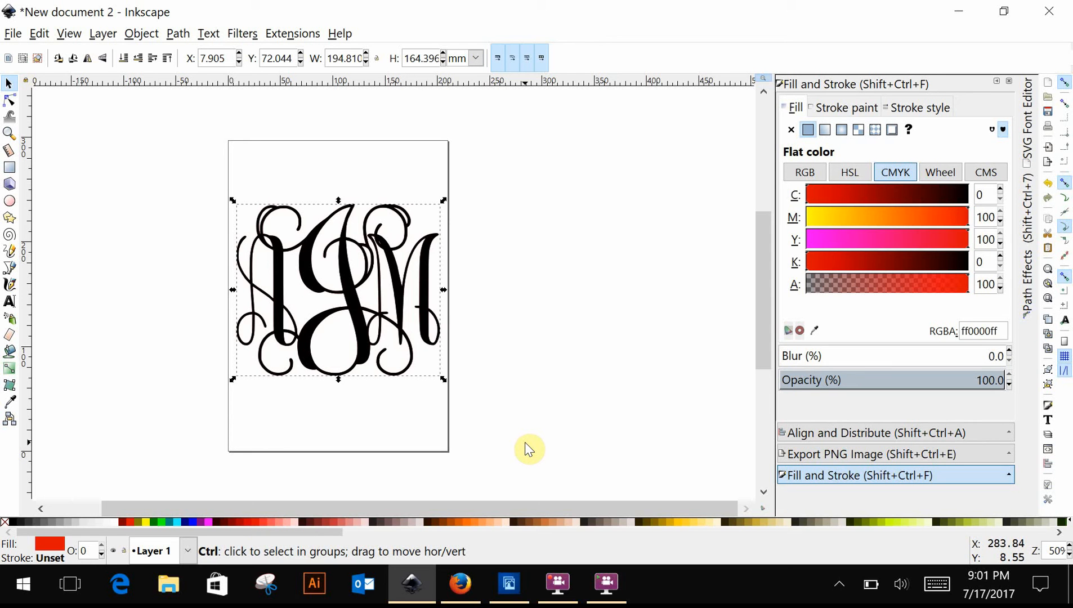
pyautogui.hotkey('ctrl', ')')
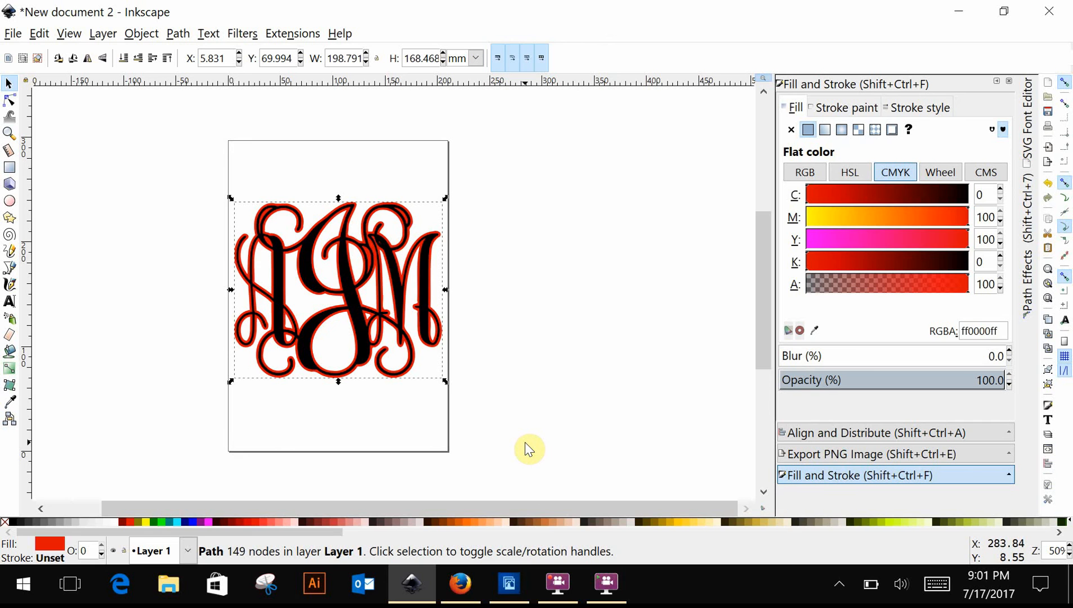
pyautogui.hotkey('ctrl', ')')
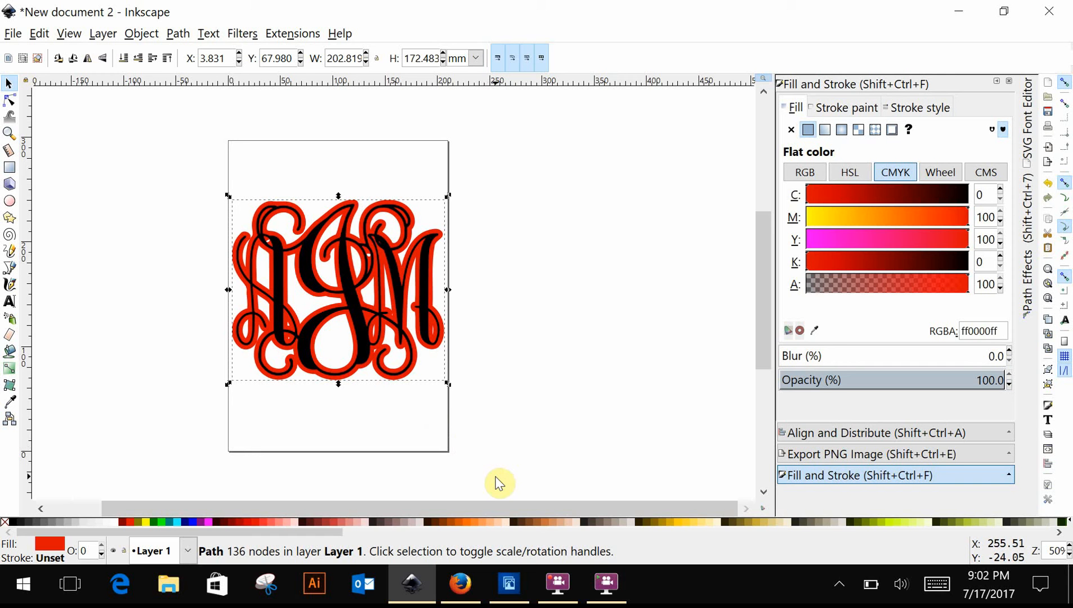
# - Delete a node of the small gap at the top of the A's thick stem in the red outline
pyautogui.press('+')
pyautogui.press('+')
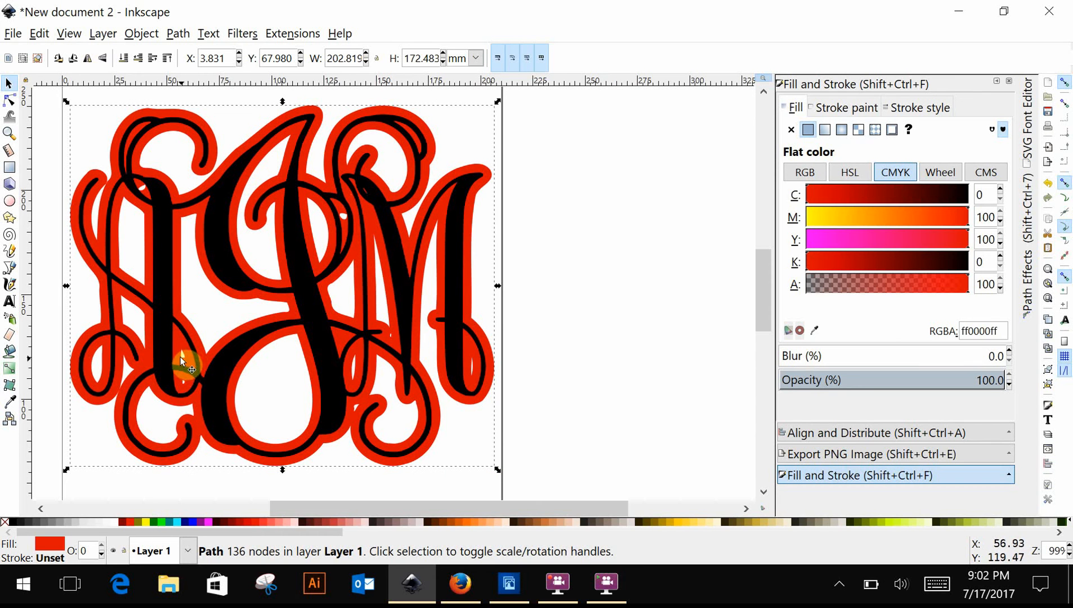
pyautogui.click(10, 102)
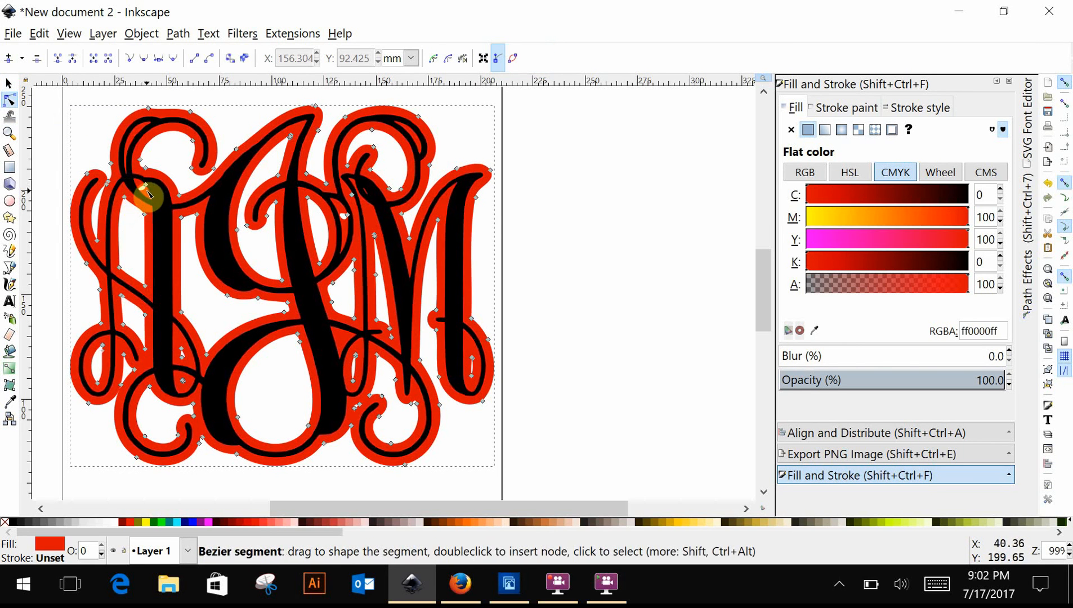
pyautogui.click(144, 187)
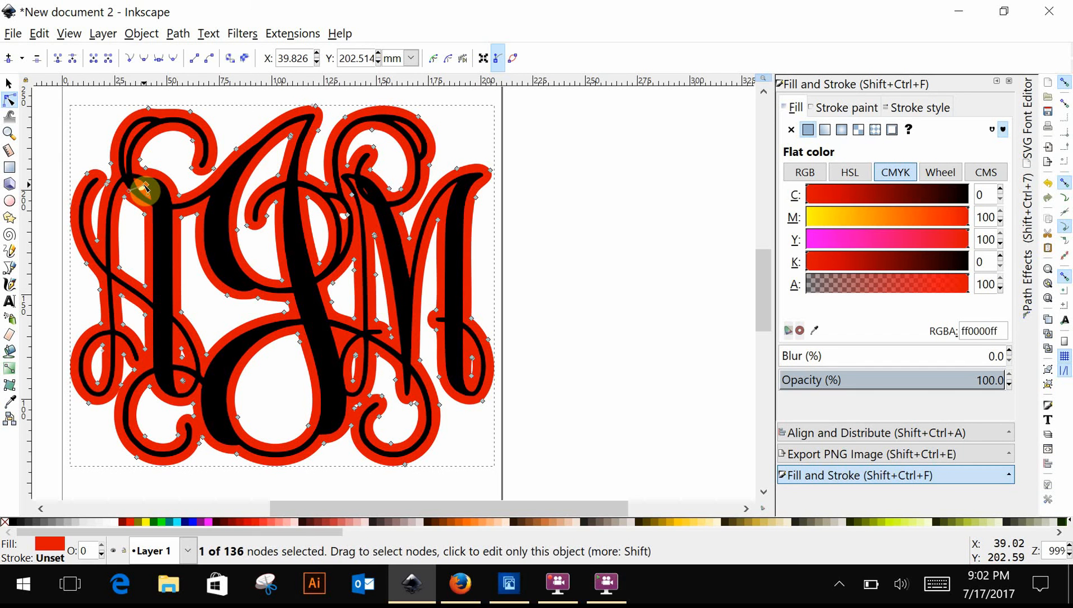
pyautogui.scroll(1, 144, 188)
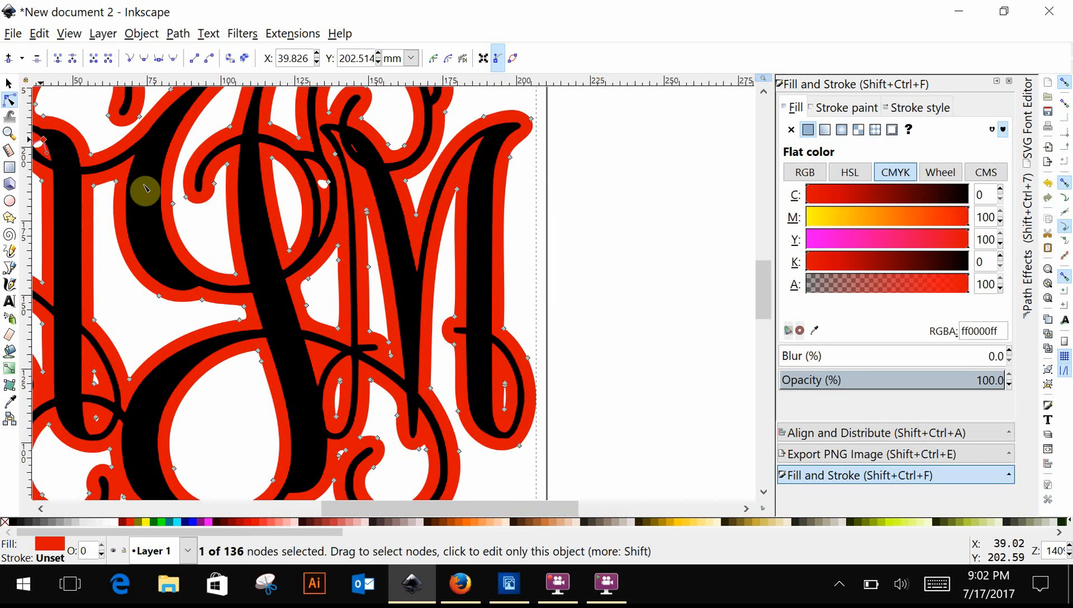
pyautogui.scroll(-1, 144, 187)
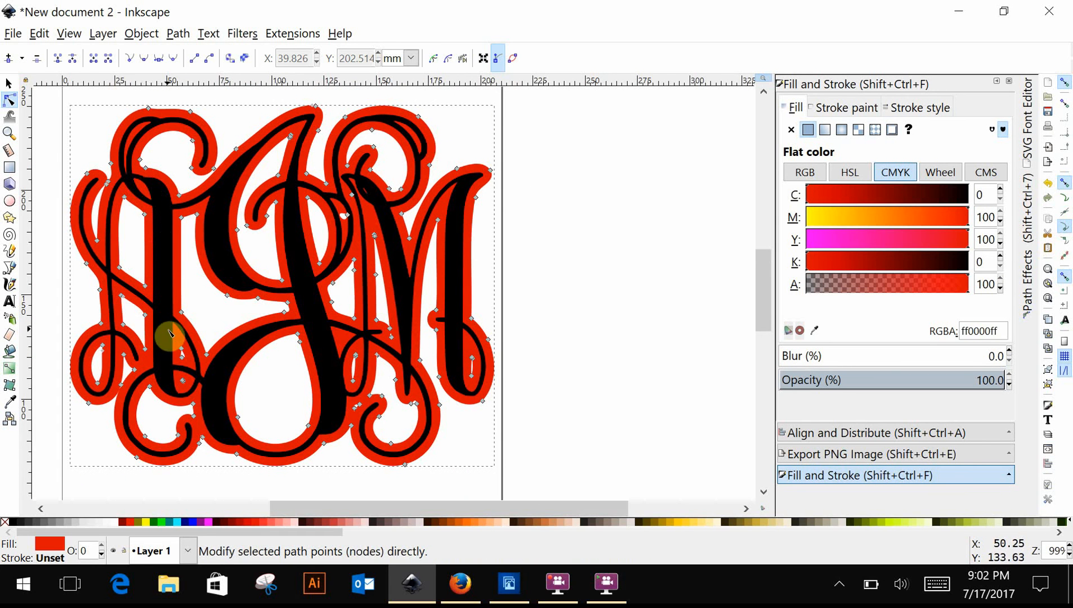
# - Remove the nodes of the small gap near the base of the A's thick stem to fill it with red
pyautogui.click(181, 352)
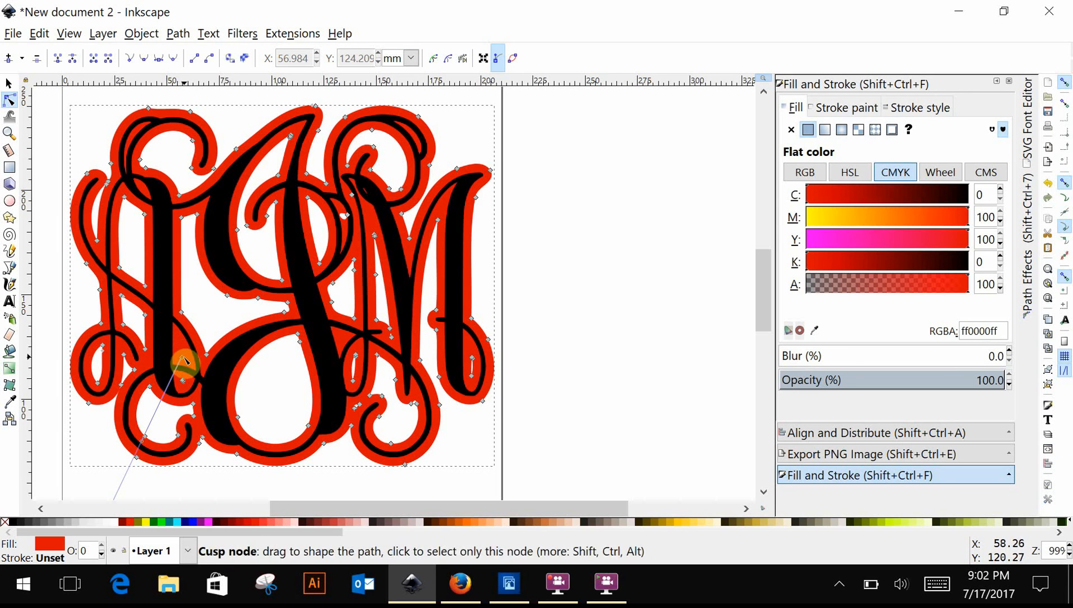
pyautogui.click(186, 363)
pyautogui.click(185, 361)
pyautogui.click(185, 360)
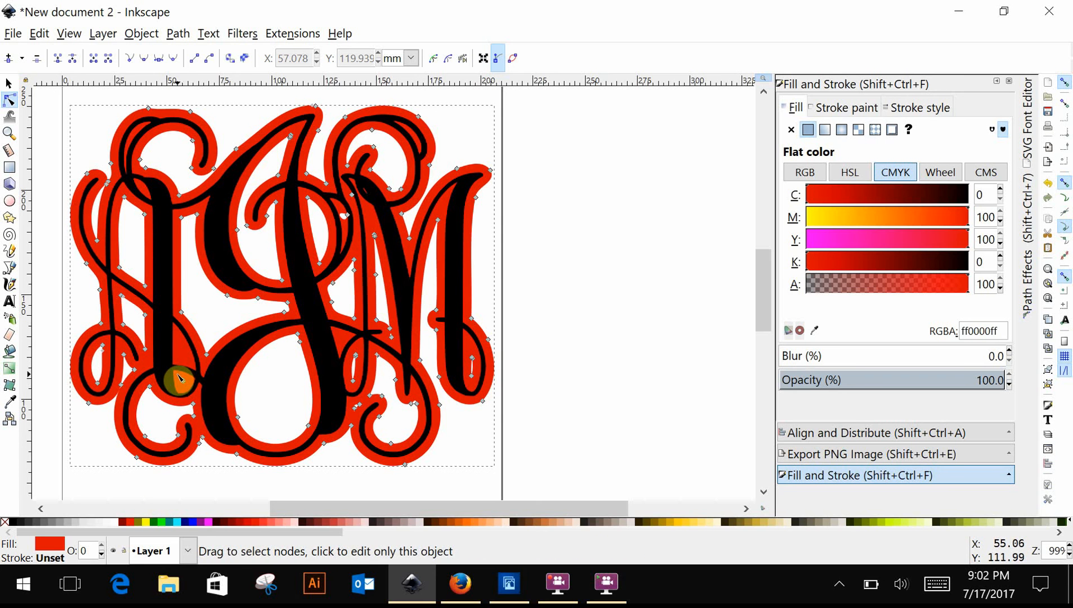
pyautogui.click(182, 384)
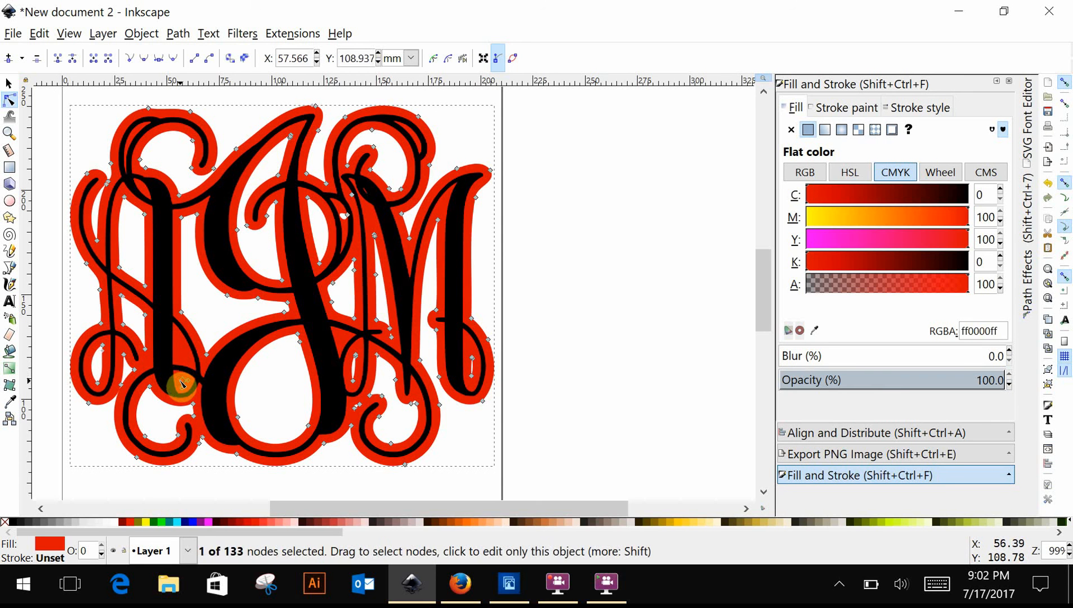
pyautogui.click(173, 370)
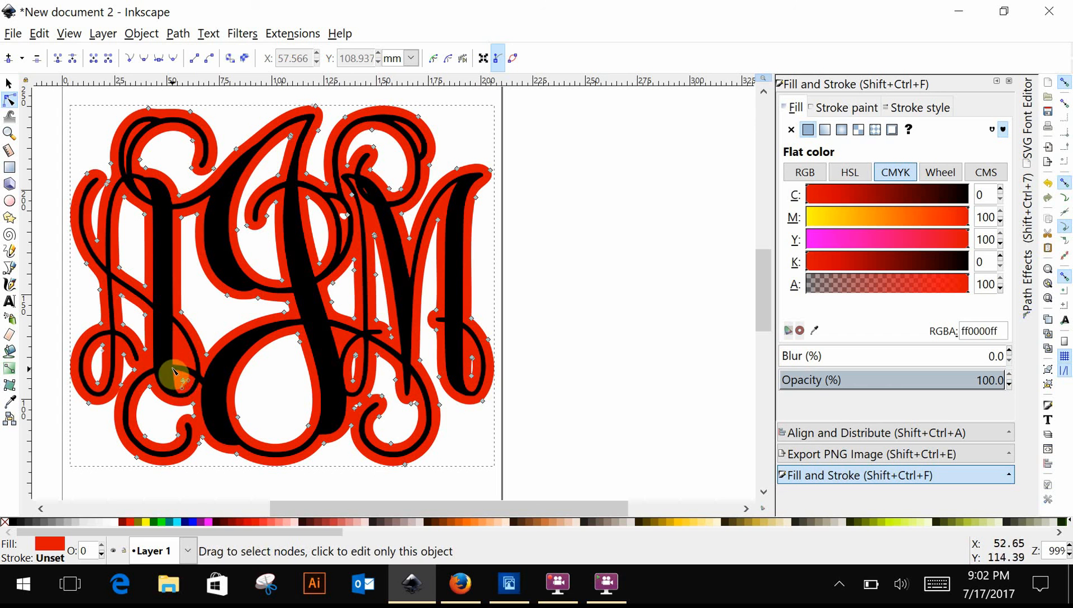
pyautogui.moveTo(173, 370); pyautogui.dragTo(184, 384)
pyautogui.moveTo(197, 396); pyautogui.dragTo(199, 399)
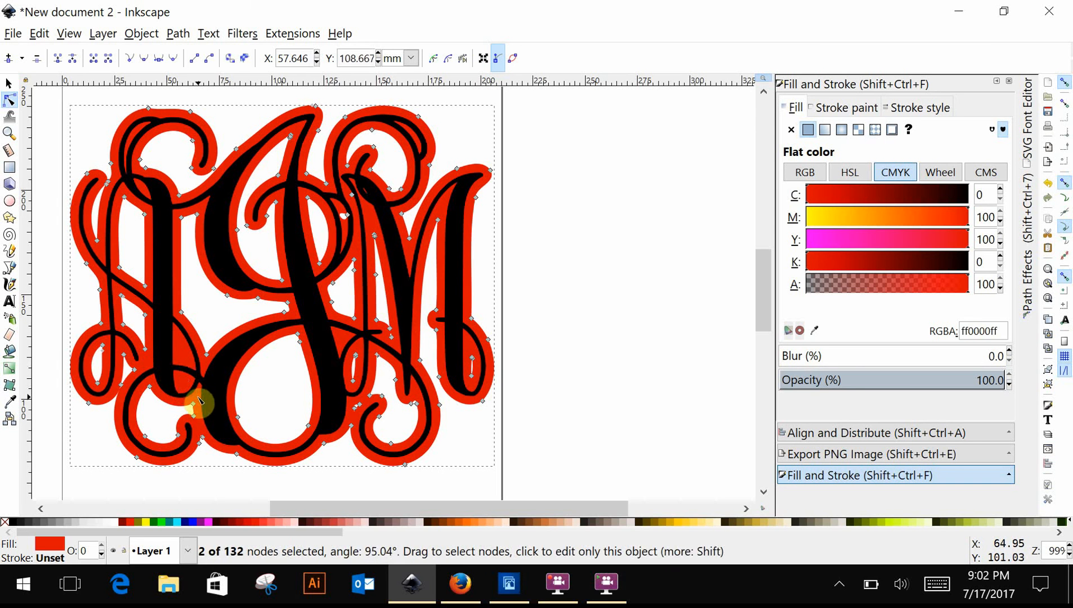
pyautogui.press('Escape')
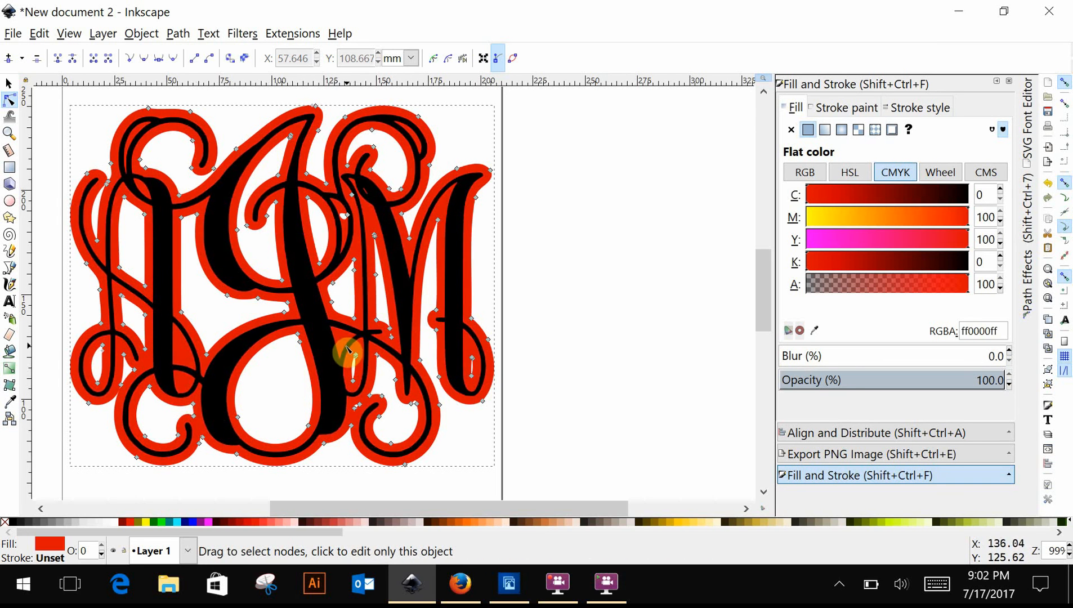
# - Delete all nodes of the narrow gap inside the M's lower-left loop in the red outline
pyautogui.moveTo(345, 346); pyautogui.dragTo(367, 396)
pyautogui.press('Delete')
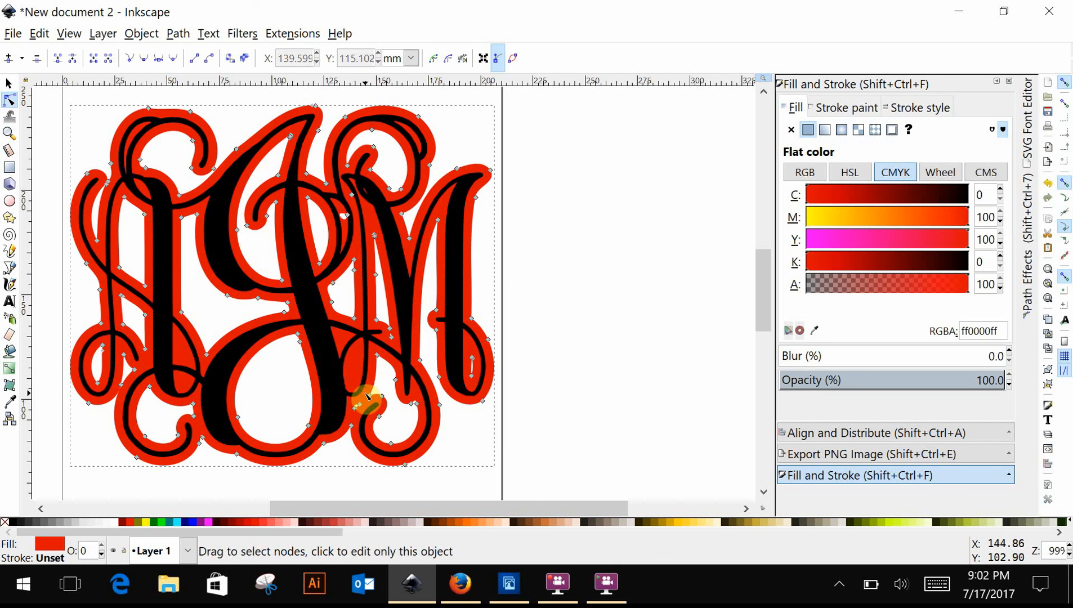
# - Delete the nodes of the leftover gaps above the M's lower curl and inside its right leg's loop in the red outline
pyautogui.moveTo(342, 397); pyautogui.dragTo(366, 419)
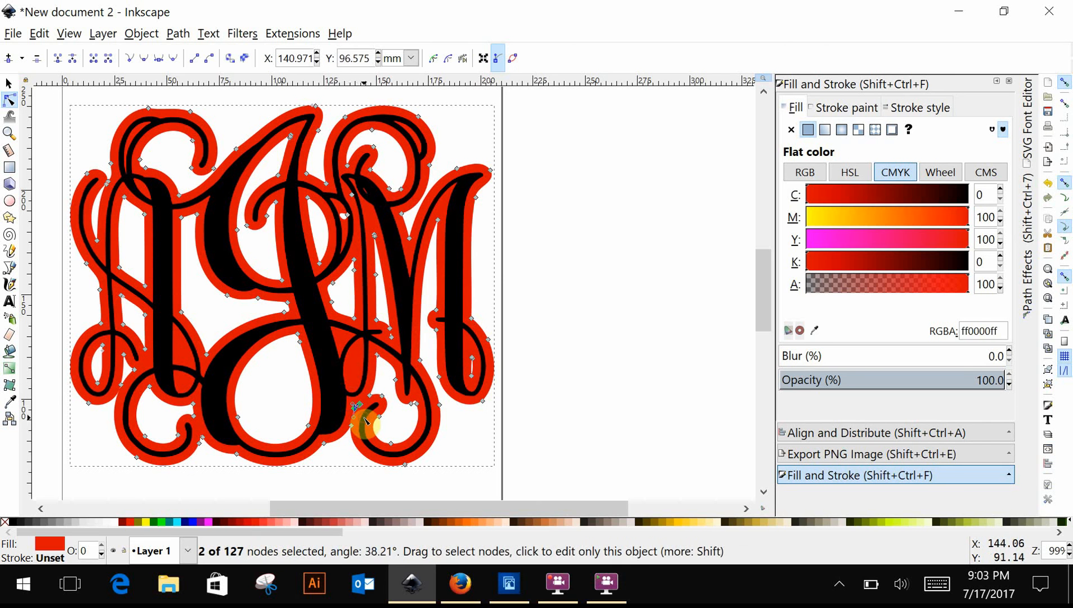
pyautogui.press('Delete')
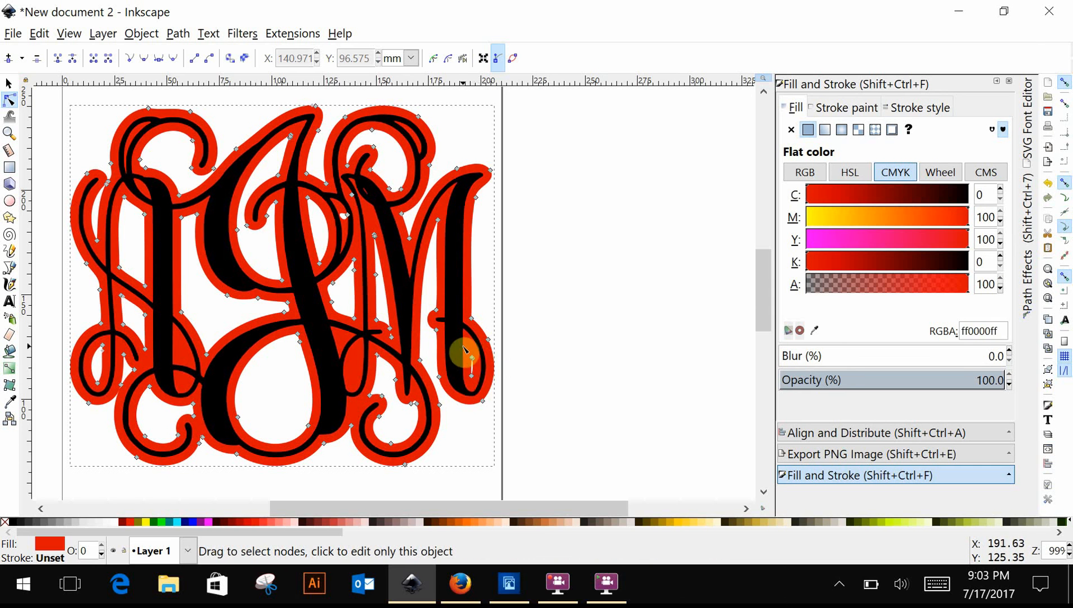
pyautogui.moveTo(463, 346); pyautogui.dragTo(478, 391)
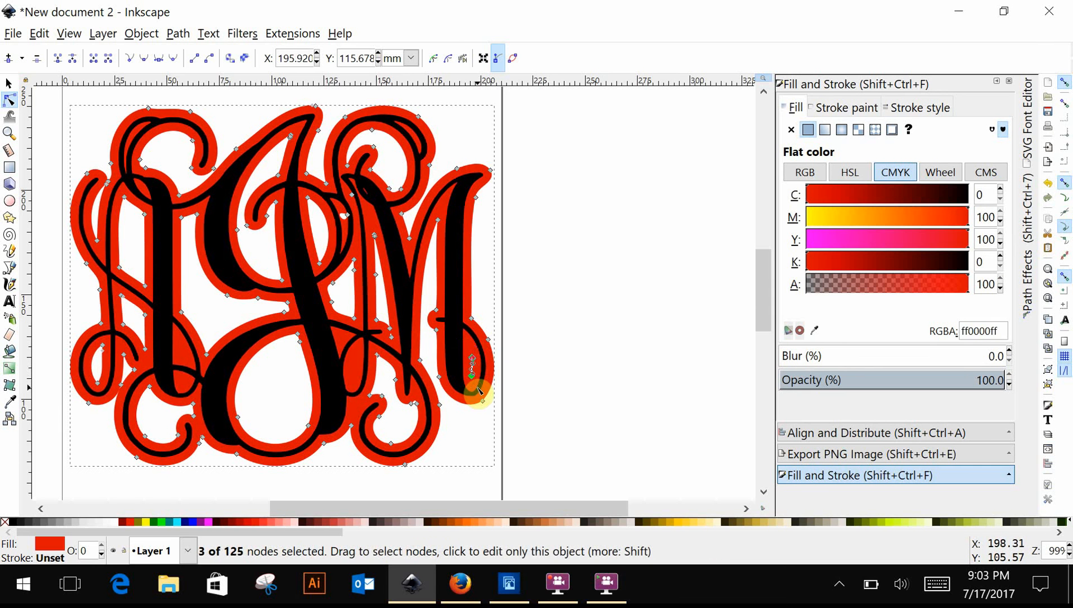
pyautogui.press('Delete')
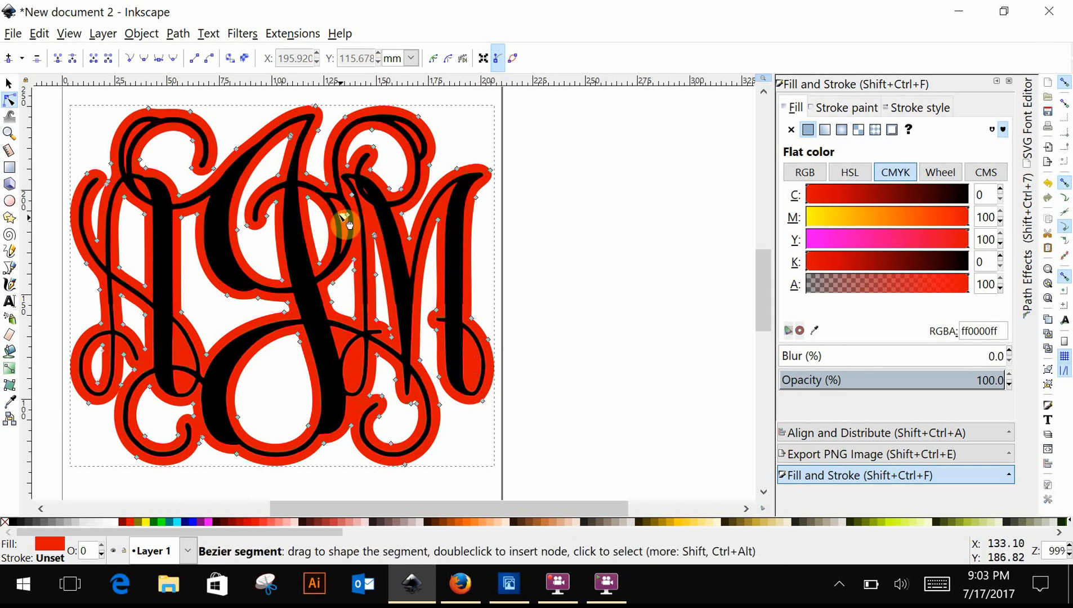
# - Delete the remaining nodes of the small gap between the middle letter and the M's upper part, and deselect the red outline
pyautogui.click(352, 224)
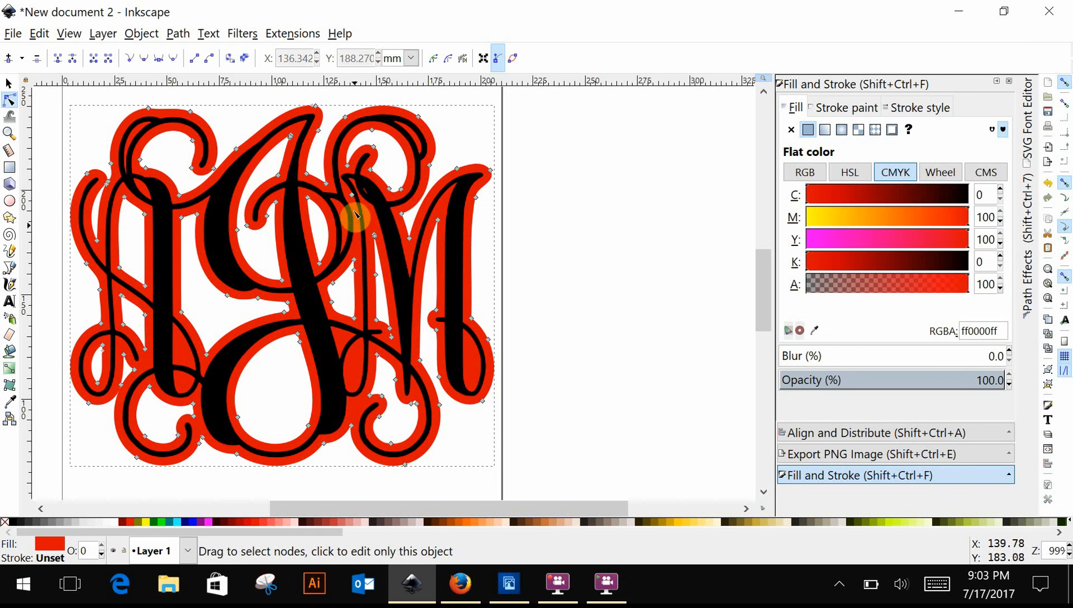
pyautogui.press('Delete')
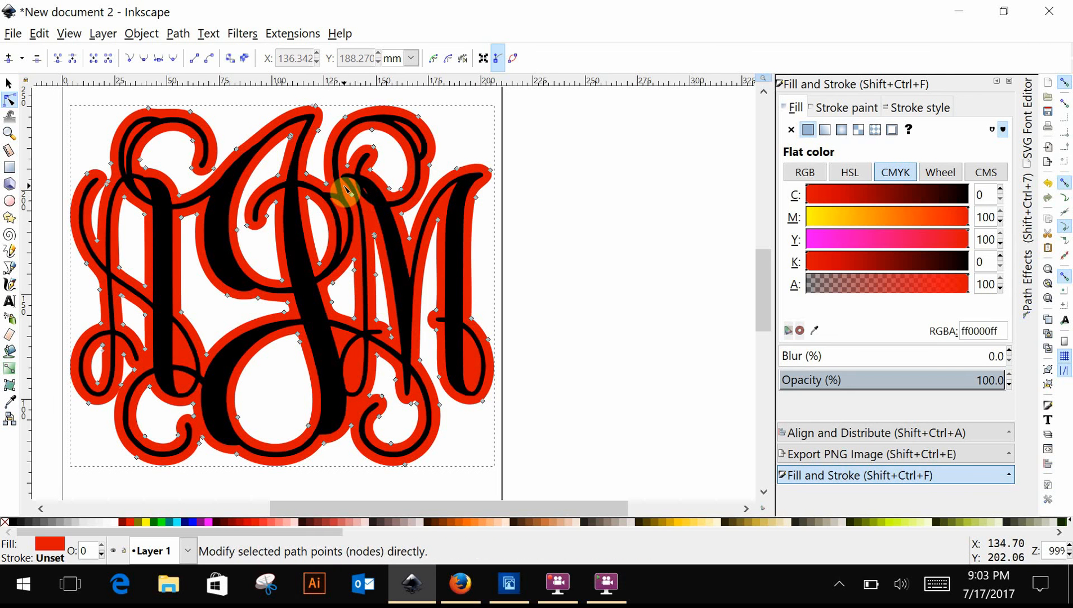
pyautogui.click(359, 205)
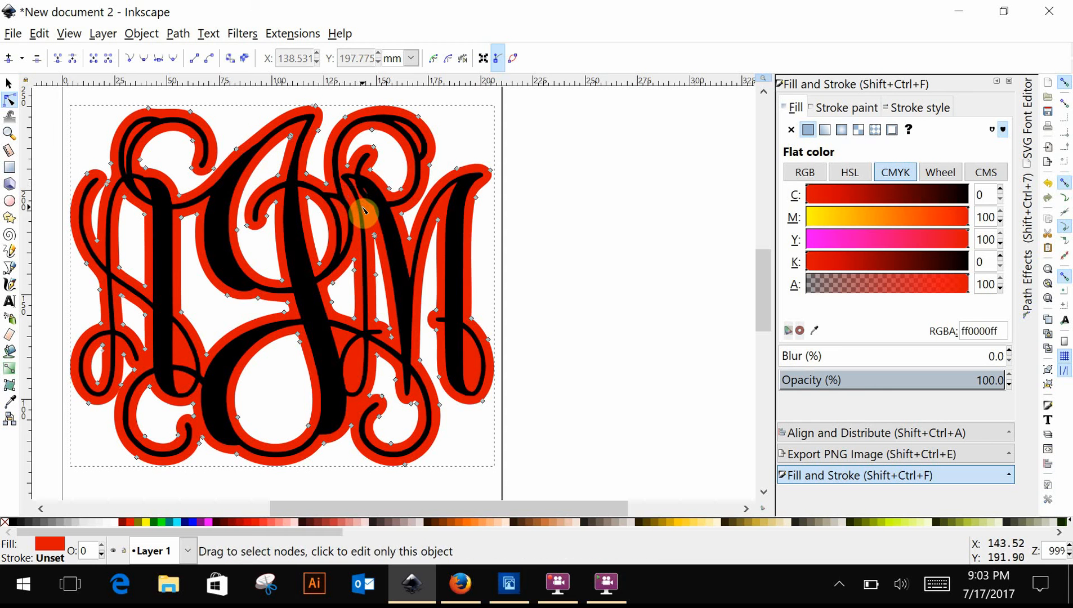
pyautogui.click(386, 337)
pyautogui.click(611, 385)
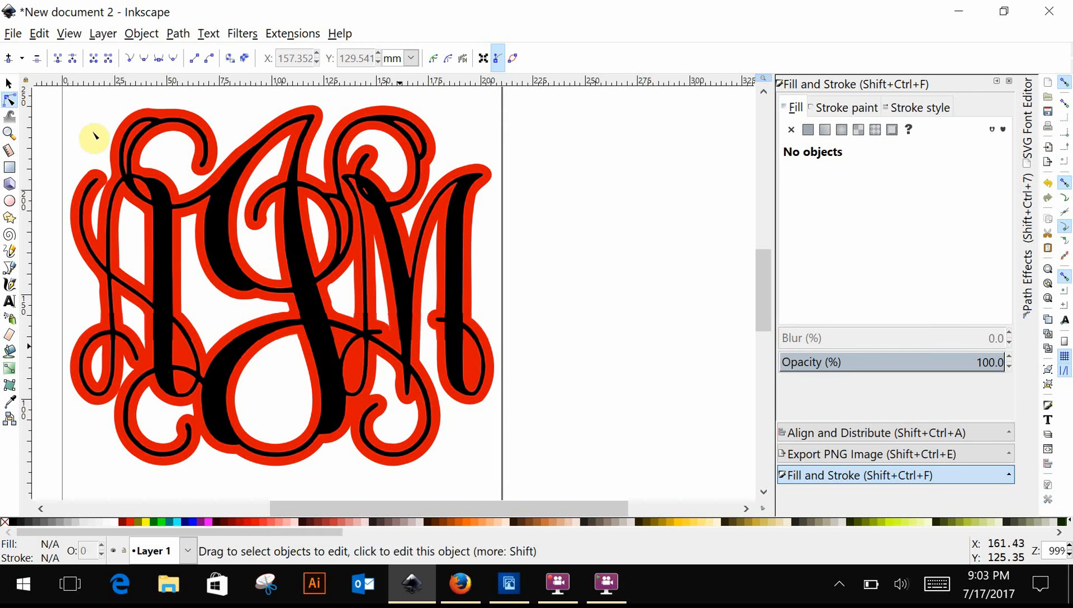
# - Save the document as monogram in Inkscape SVG format in the Special Requests folder
pyautogui.click(13, 34)
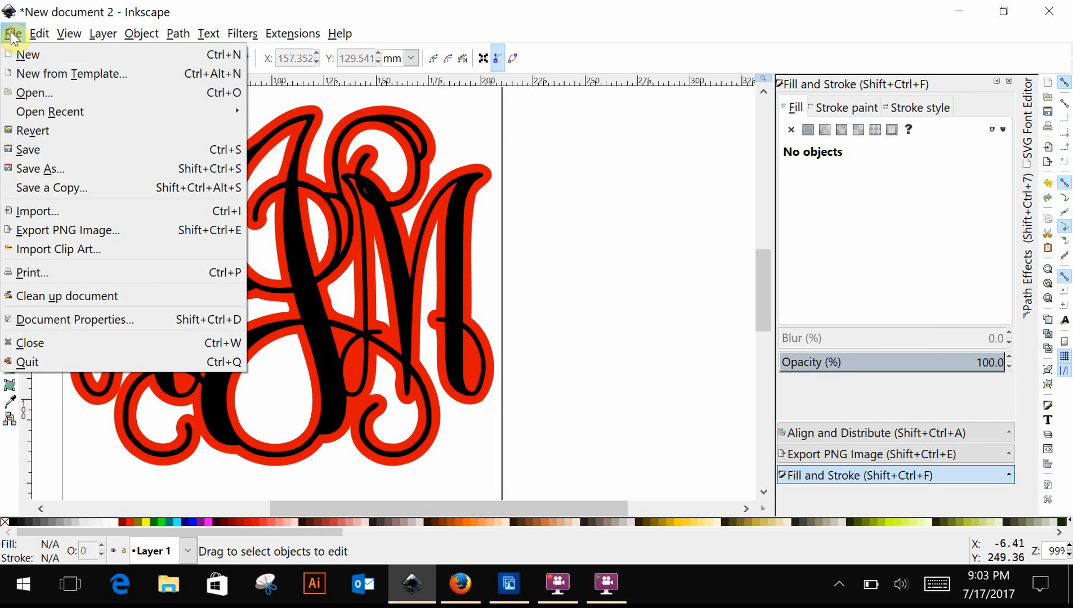
pyautogui.click(49, 170)
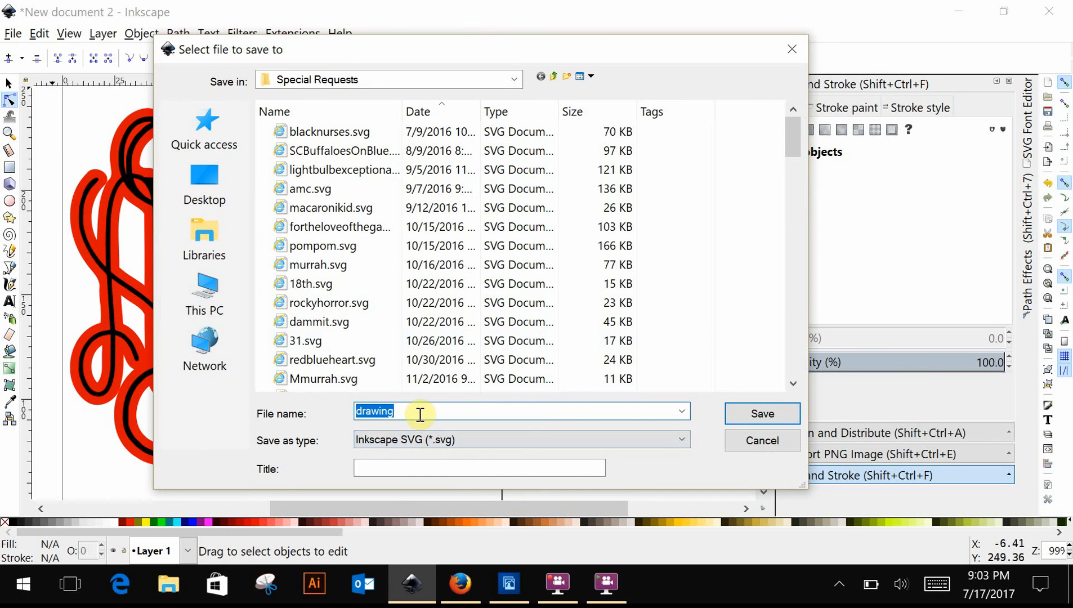
pyautogui.write('monogrm')
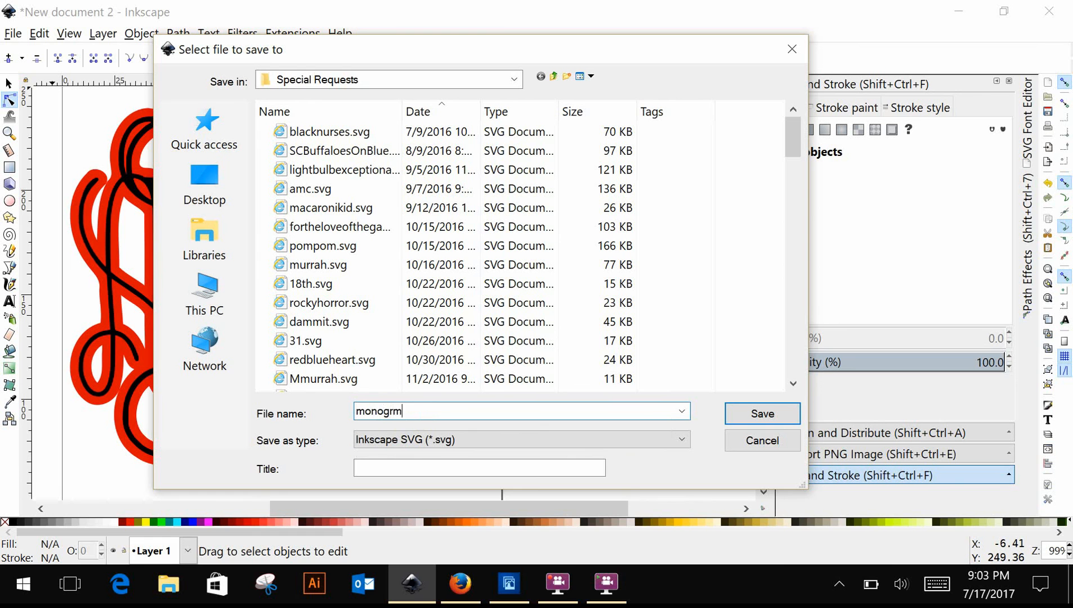
pyautogui.press('BackSpace')
pyautogui.write('am')
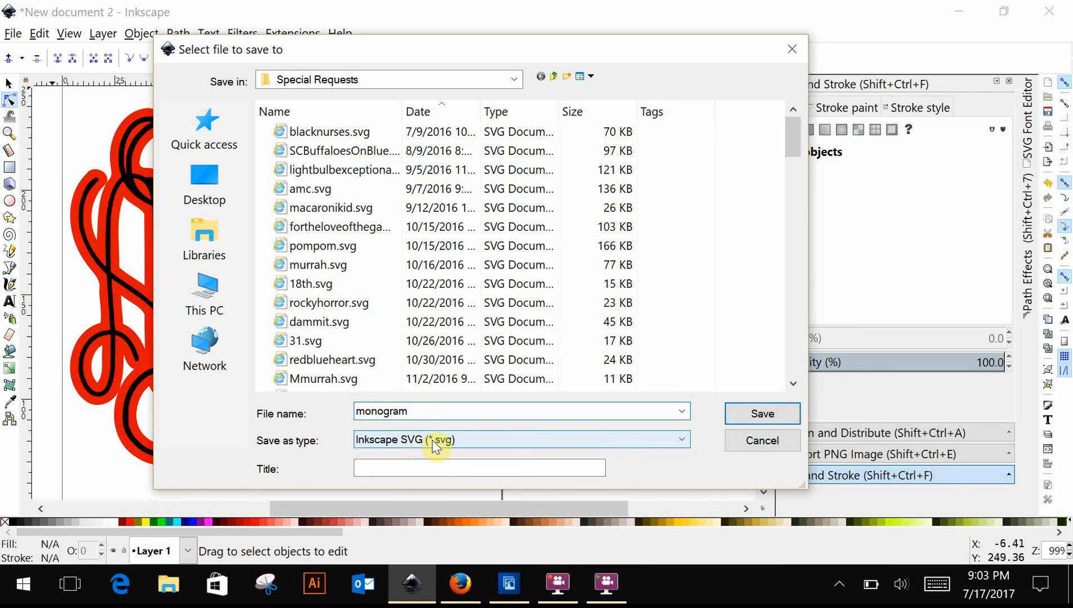
pyautogui.click(740, 413)
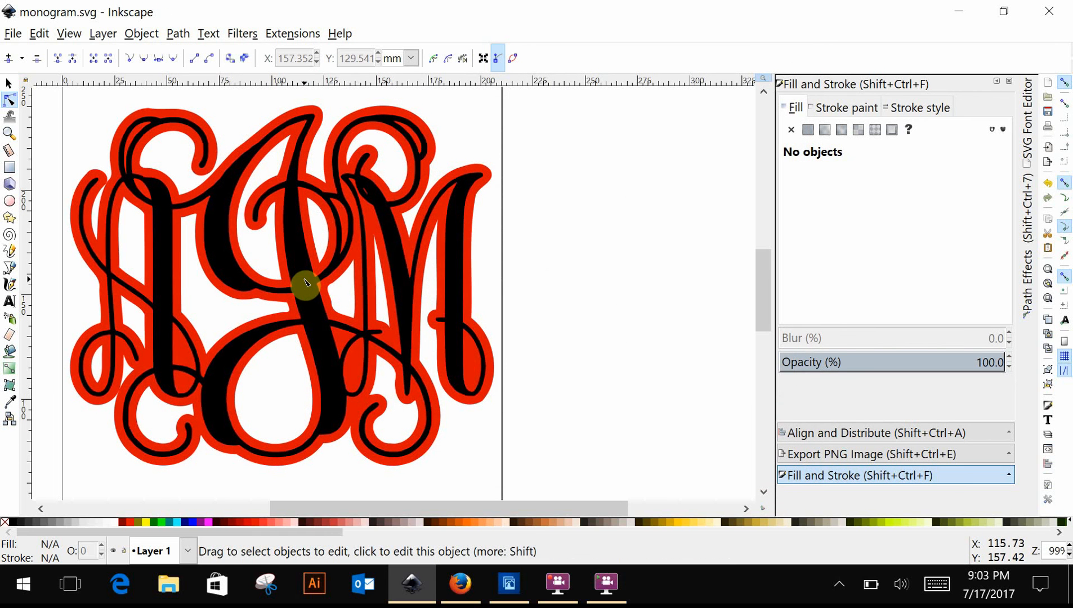
# - Select the black monogram, shift it slightly over the red outline, and nudge it up and left to centre it
pyautogui.click(10, 86)
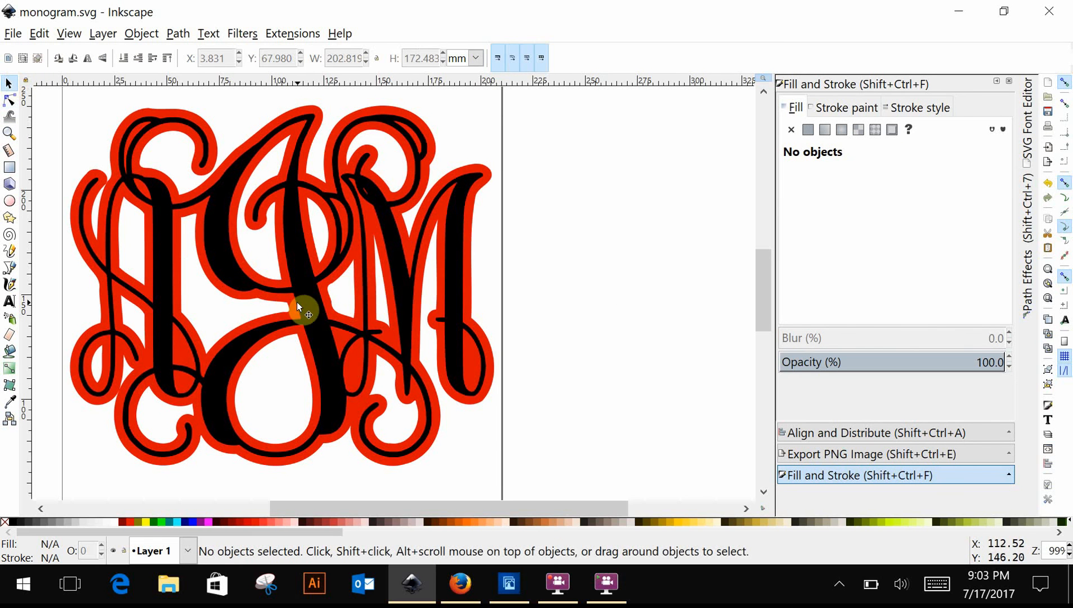
pyautogui.moveTo(297, 302)
pyautogui.mouseDown()
pyautogui.moveTo(443, 304)
pyautogui.moveTo(304, 303)
pyautogui.mouseUp()
pyautogui.press('Up')
pyautogui.press('Up')
pyautogui.press('Up')
pyautogui.press('Up')
pyautogui.press('Up')
pyautogui.press('Up')
pyautogui.press('Up')
pyautogui.press('Up')
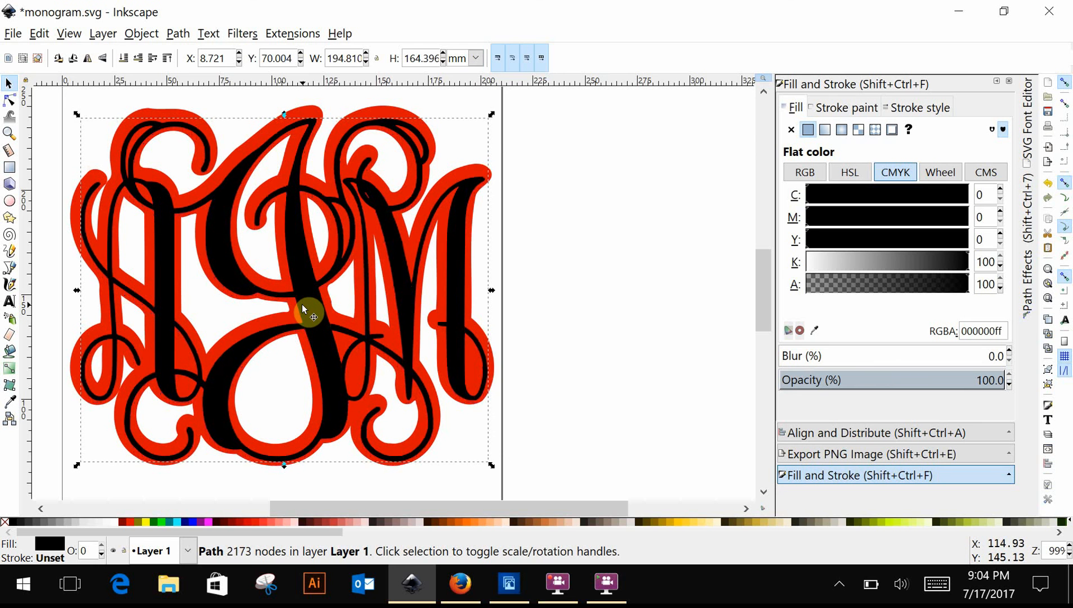
pyautogui.press('Left')
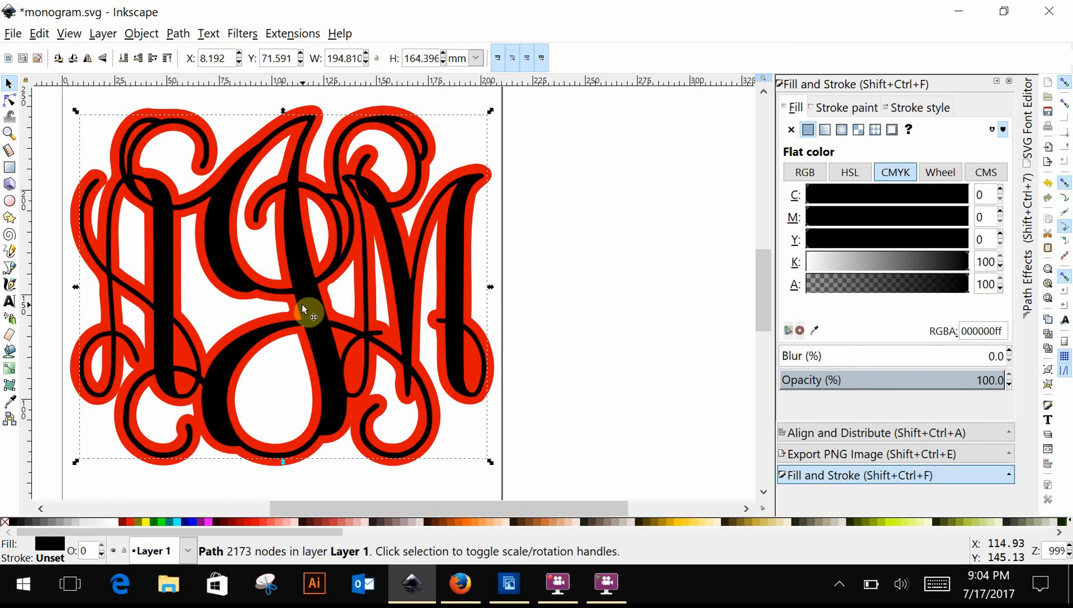